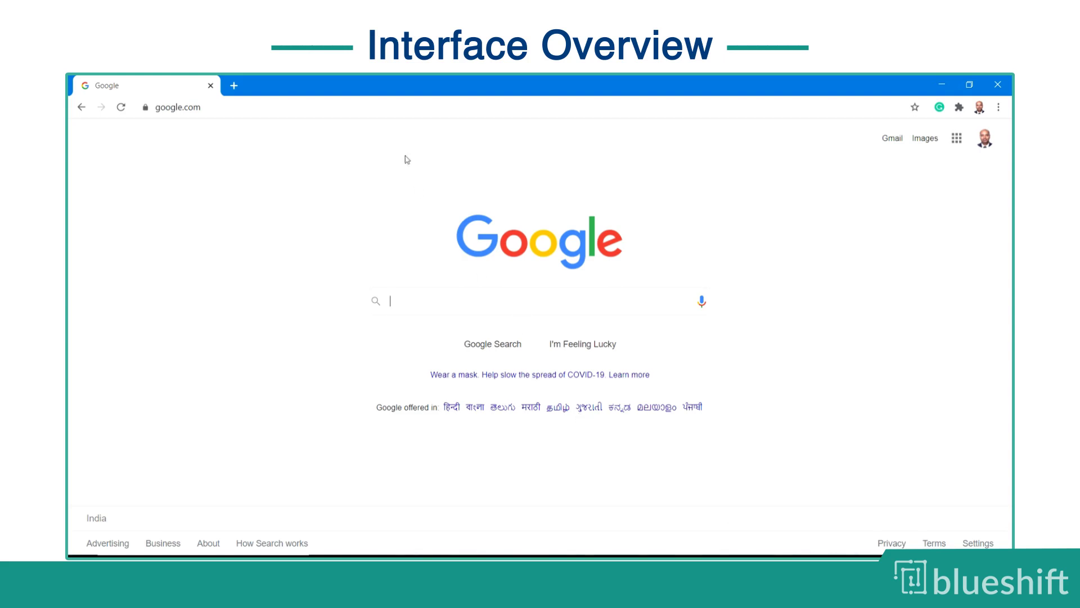
Load blueshift.quantinsti.com in the browser
{"action": "left_click", "coordinate": [378, 111]}
{"action": "type", "text": "bl"}
{"action": "key", "text": "Return"}
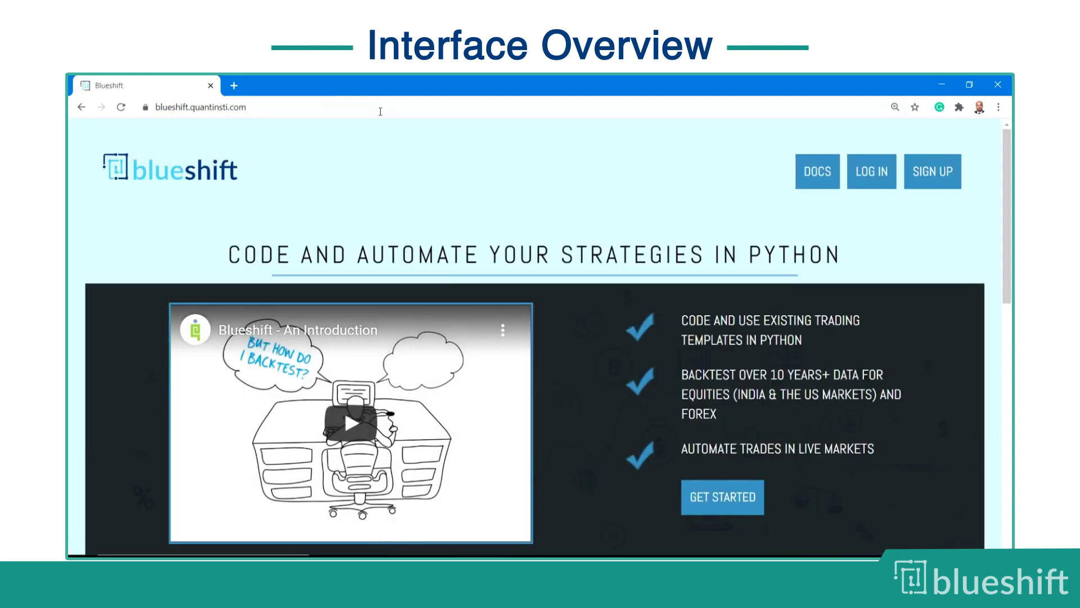
Sign up into the workspace, tick Sample_Folder and show its Actions dropdown
{"action": "left_click", "coordinate": [937, 174]}
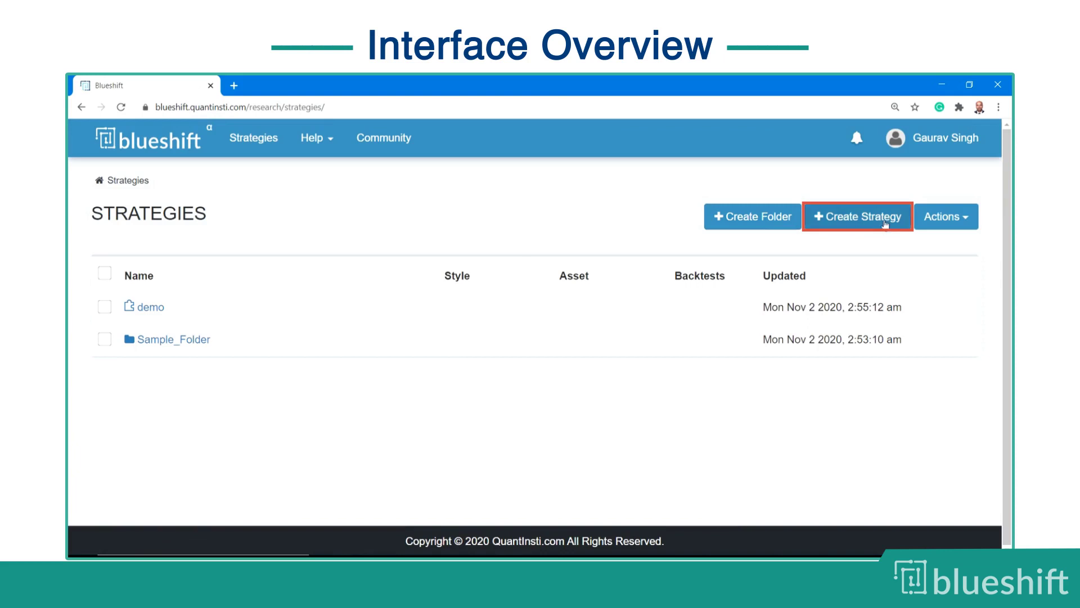
{"action": "left_click", "coordinate": [105, 338]}
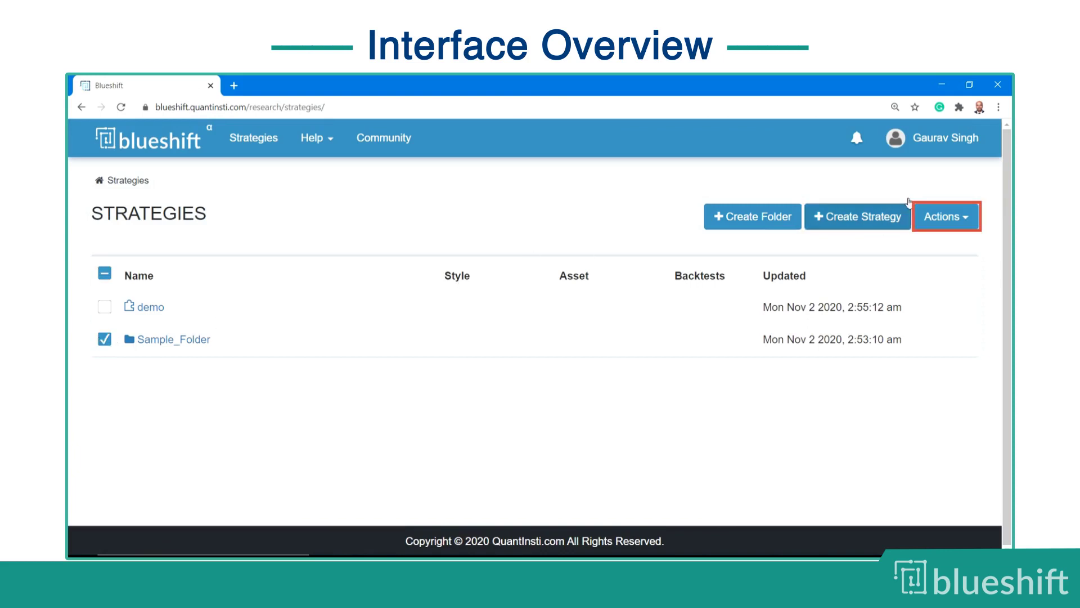
{"action": "left_click", "coordinate": [953, 218]}
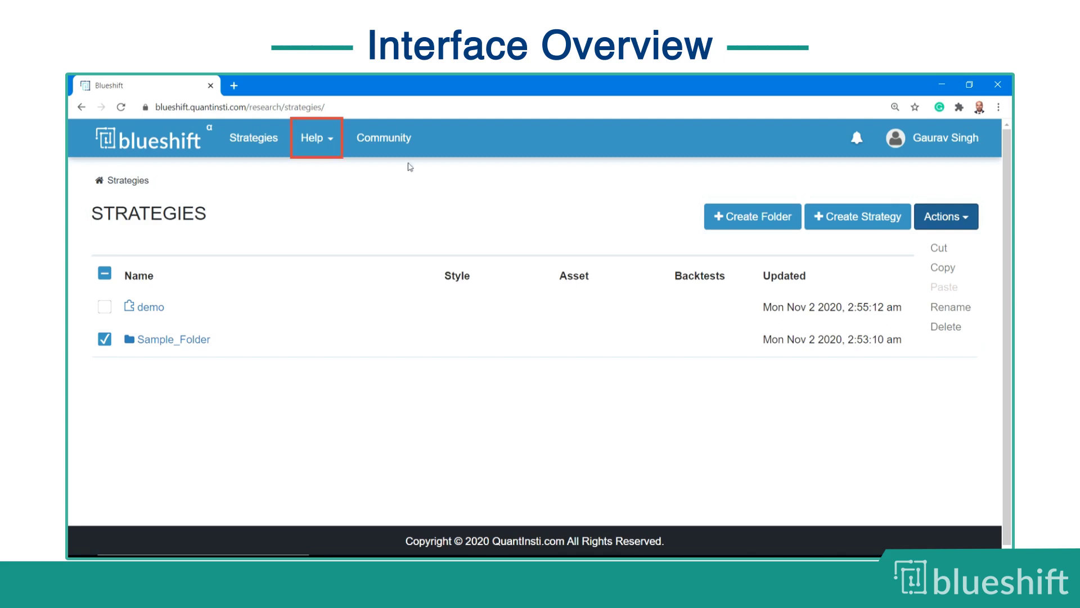
{"action": "left_click", "coordinate": [315, 138]}
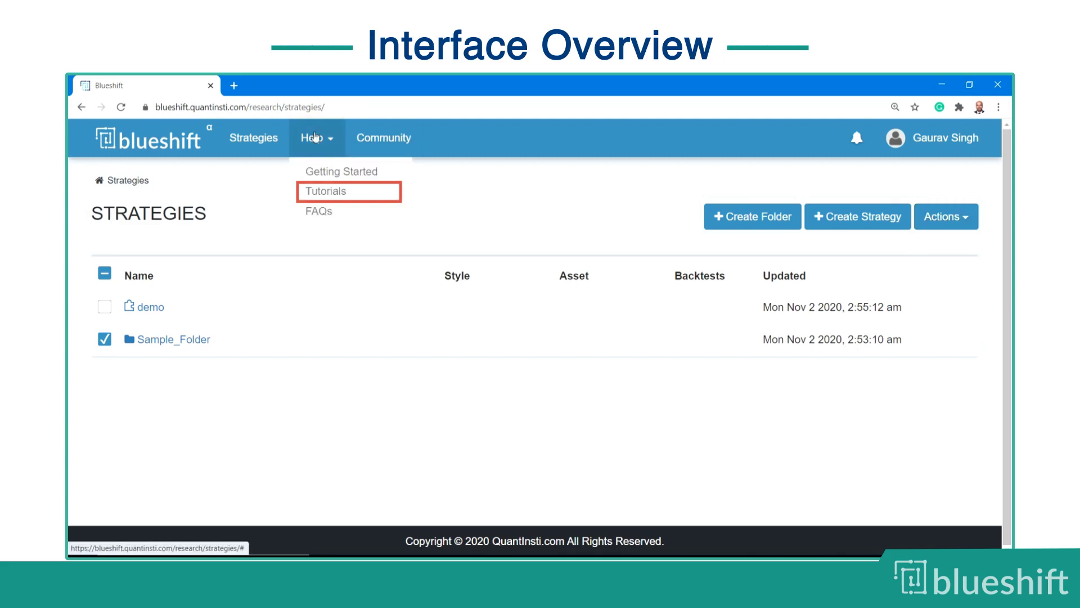
{"action": "left_click", "coordinate": [338, 192]}
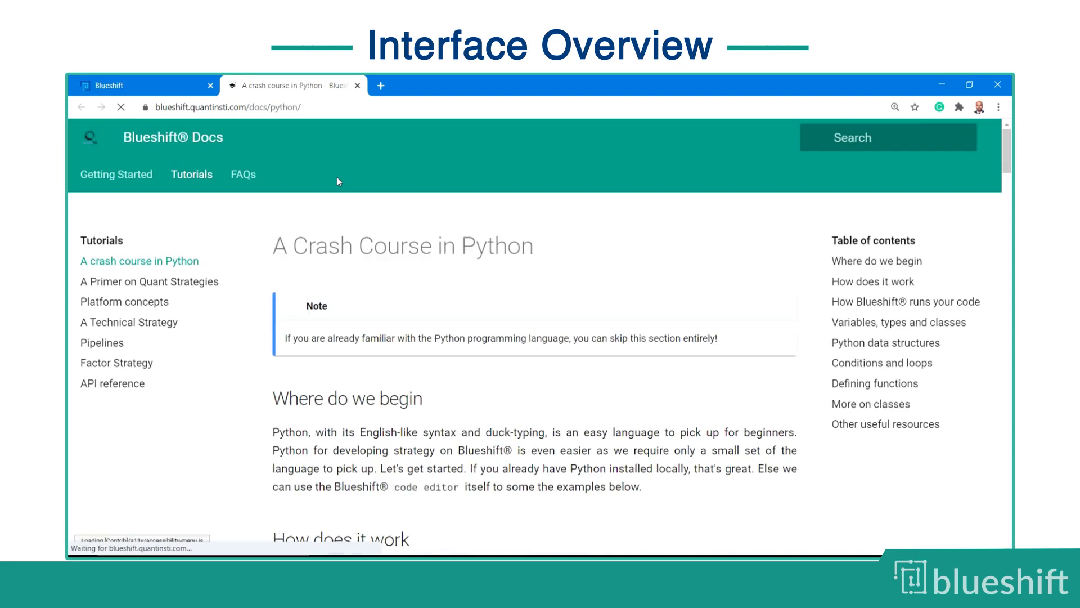
{"action": "key", "text": "ctrl+w"}
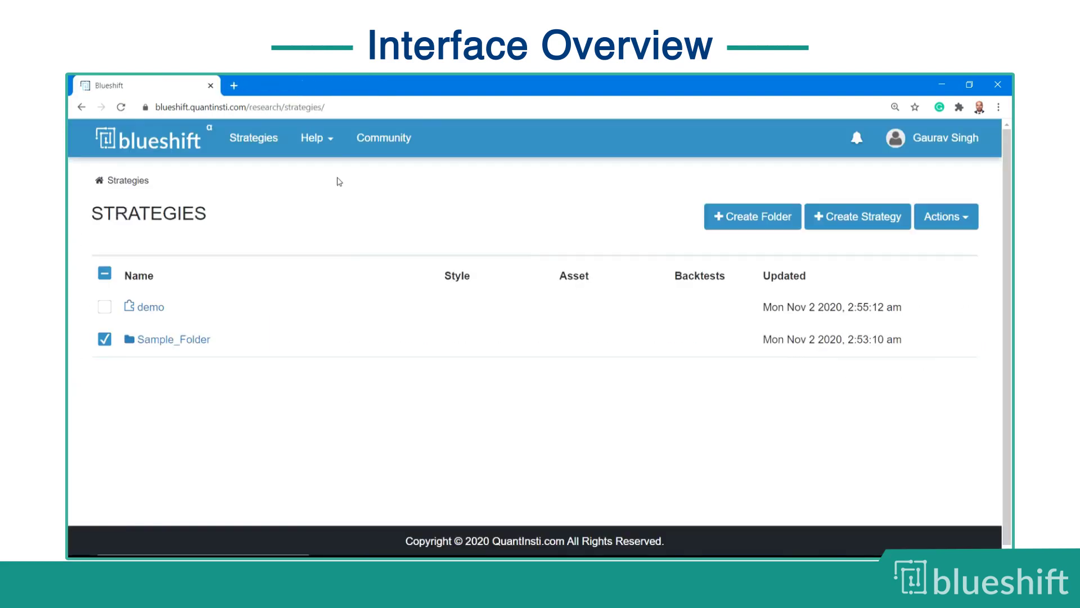
{"action": "left_click", "coordinate": [385, 145]}
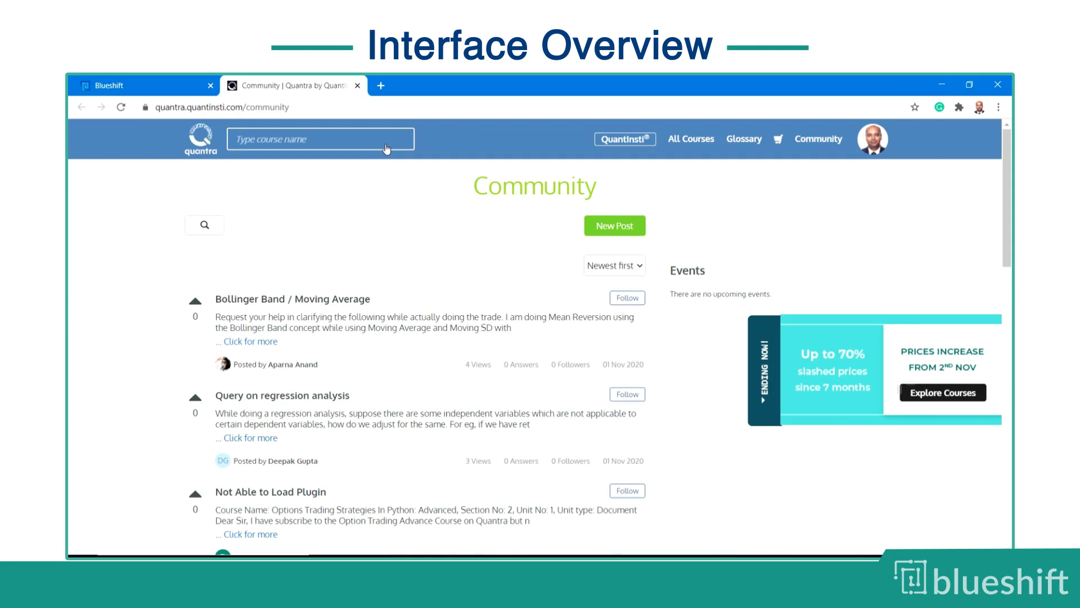
{"action": "left_click", "coordinate": [613, 231]}
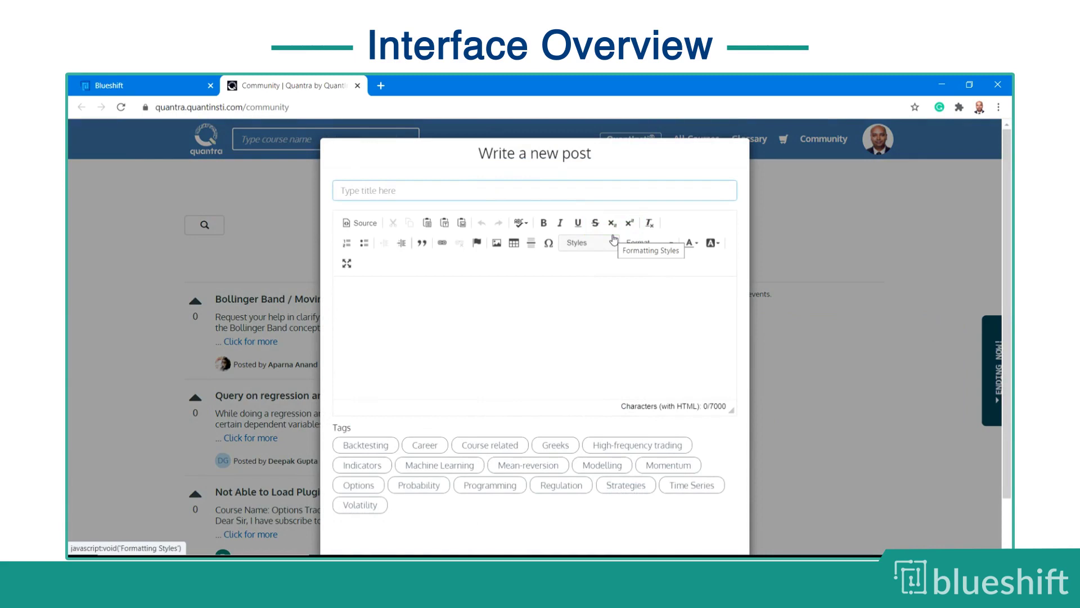
{"action": "key", "text": "ctrl+w"}
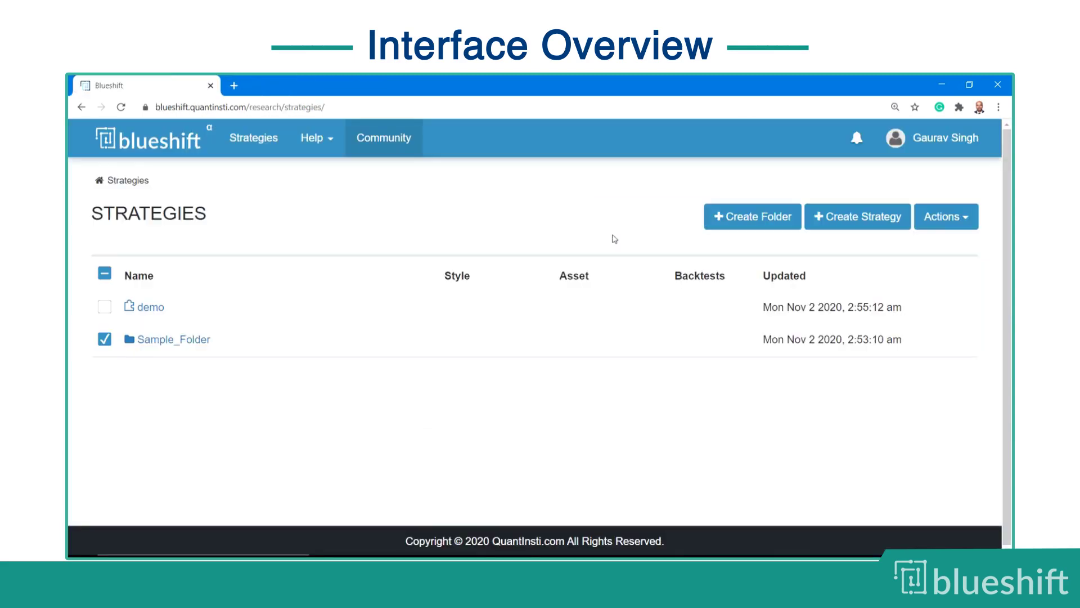
Create strategy 'crossover_strategy' on the Buy and Hold (NYSE) template via Build Visually
{"action": "left_click", "coordinate": [877, 221]}
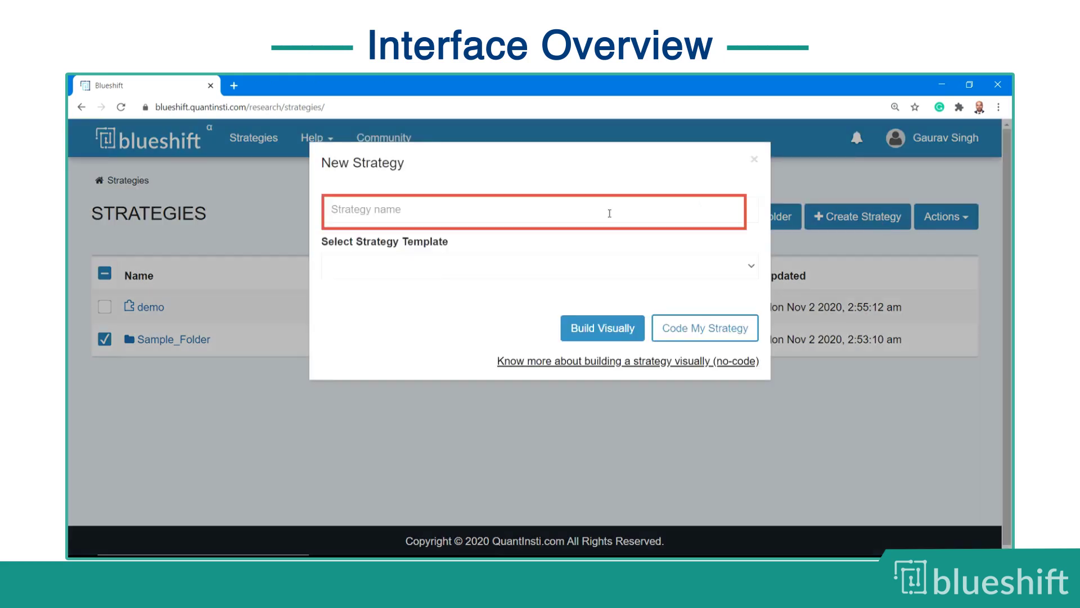
{"action": "left_click", "coordinate": [554, 213]}
{"action": "type", "text": "cr"}
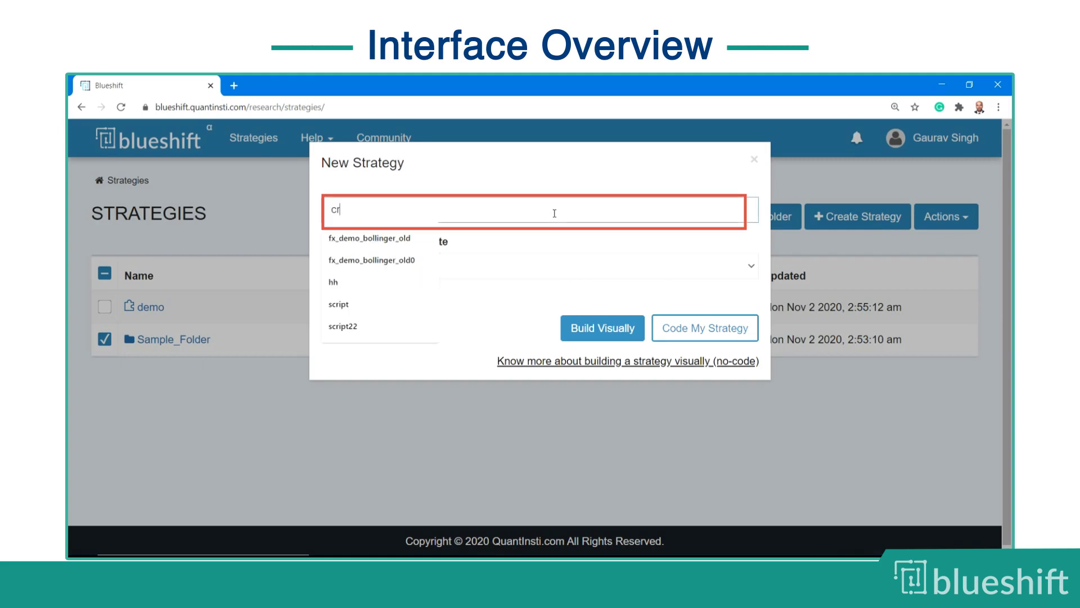
{"action": "type", "text": "ossover_strategy"}
{"action": "left_click", "coordinate": [505, 255]}
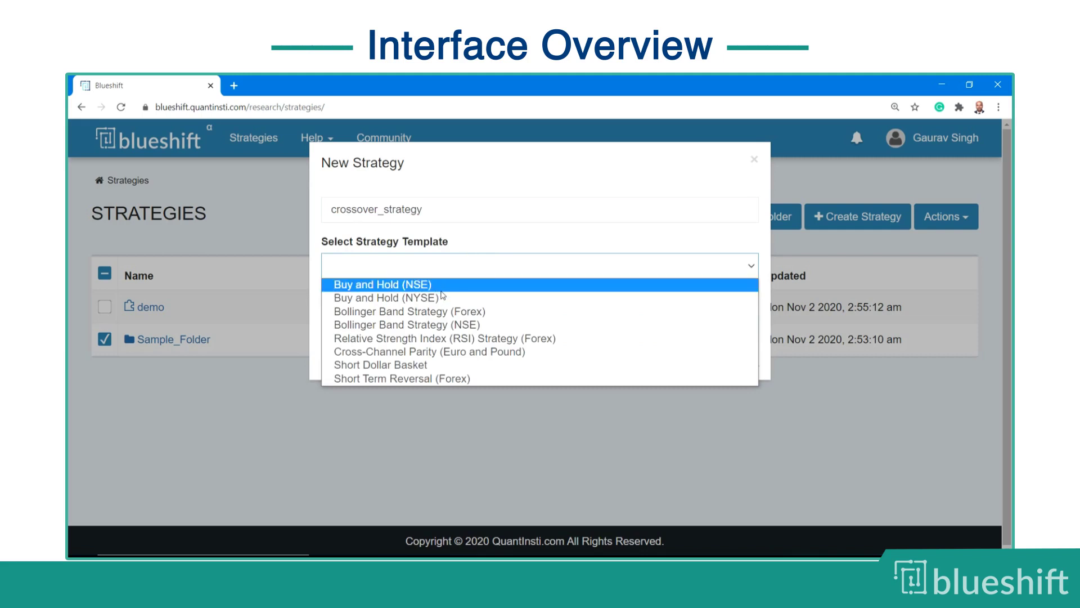
{"action": "left_click", "coordinate": [441, 297]}
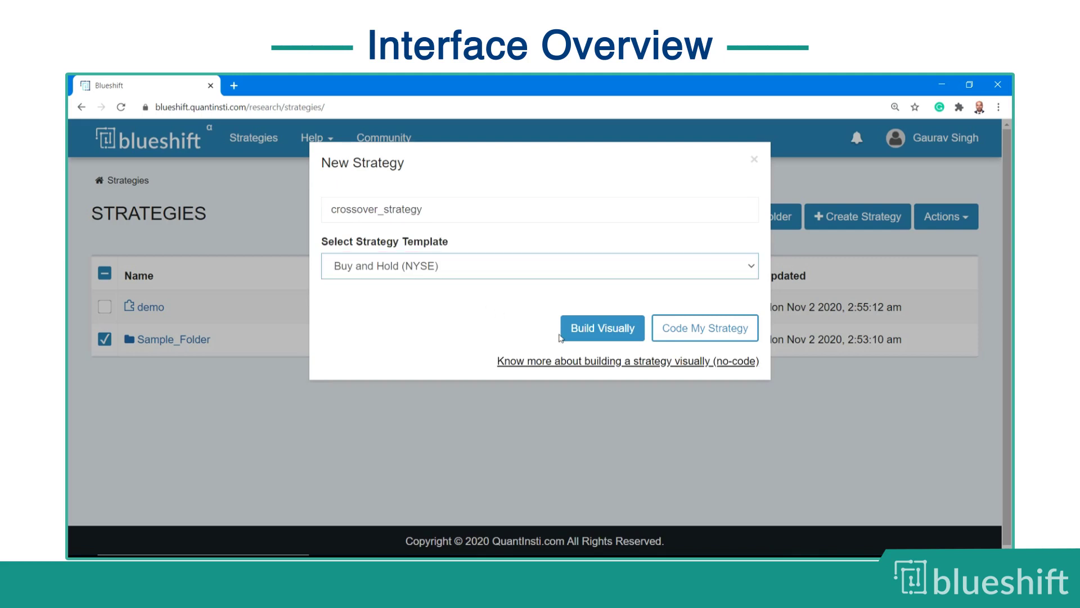
{"action": "left_click", "coordinate": [580, 337]}
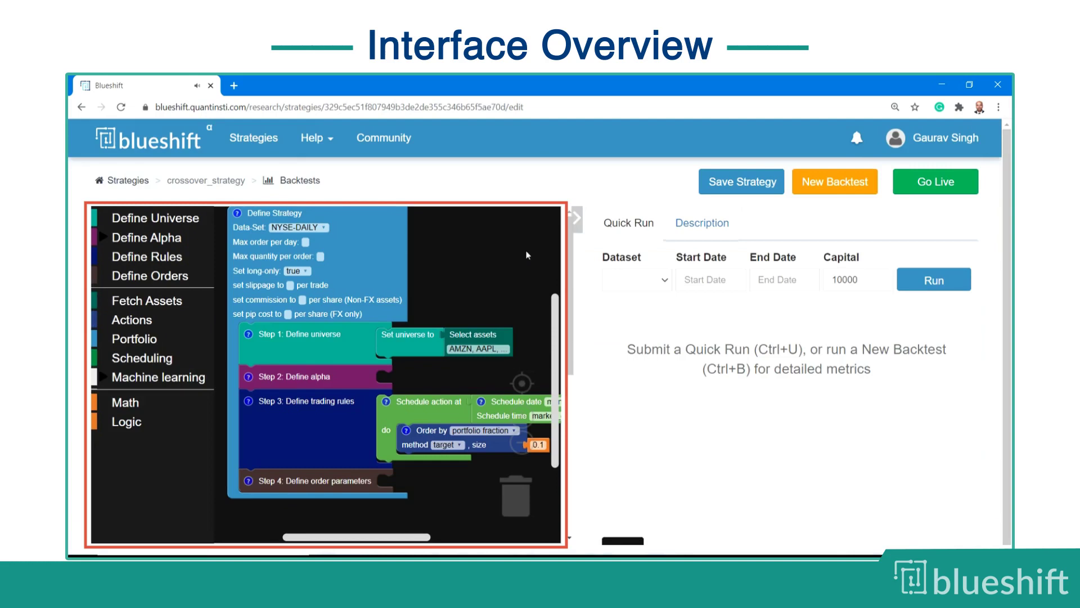
Pan and zoom the block canvas, collapse Quick Run, and recenter on the Define Strategy blocks
{"action": "left_click_drag", "start_coordinate": [529, 252], "coordinate": [496, 196]}
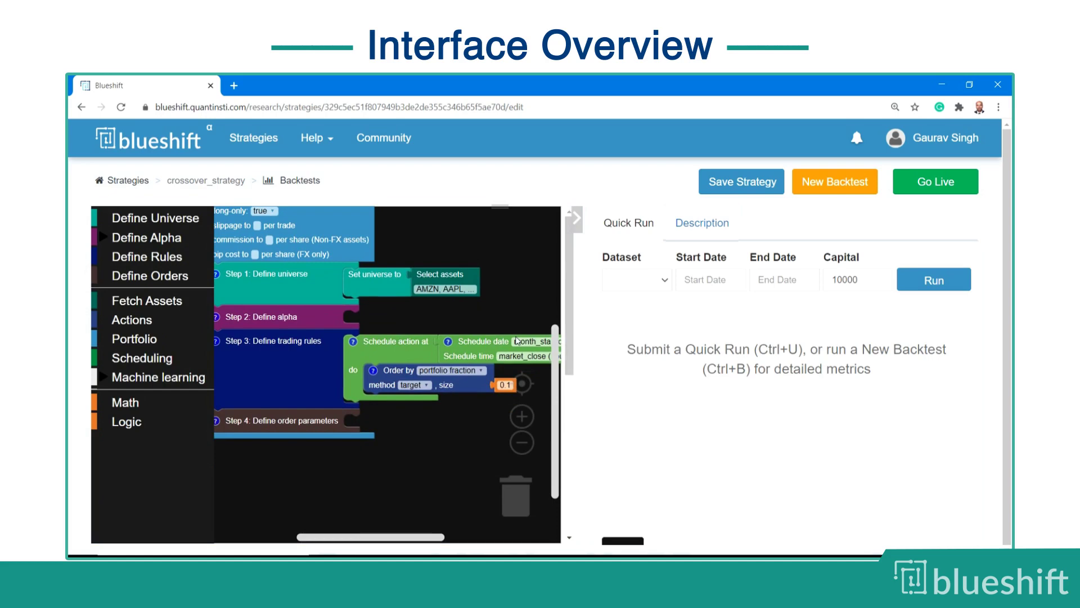
{"action": "left_click", "coordinate": [528, 416]}
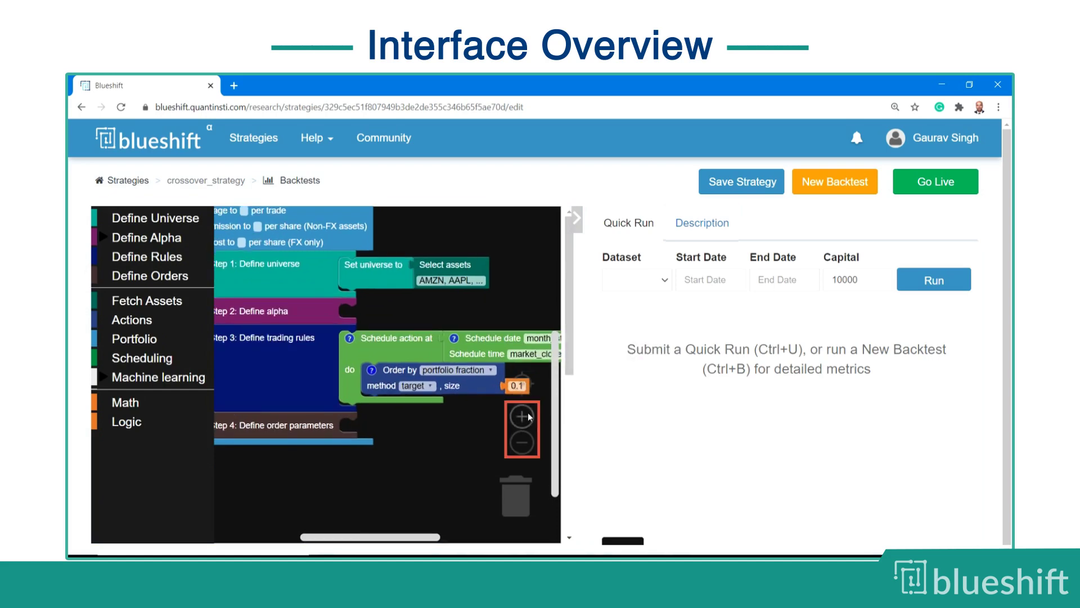
{"action": "left_click", "coordinate": [523, 442]}
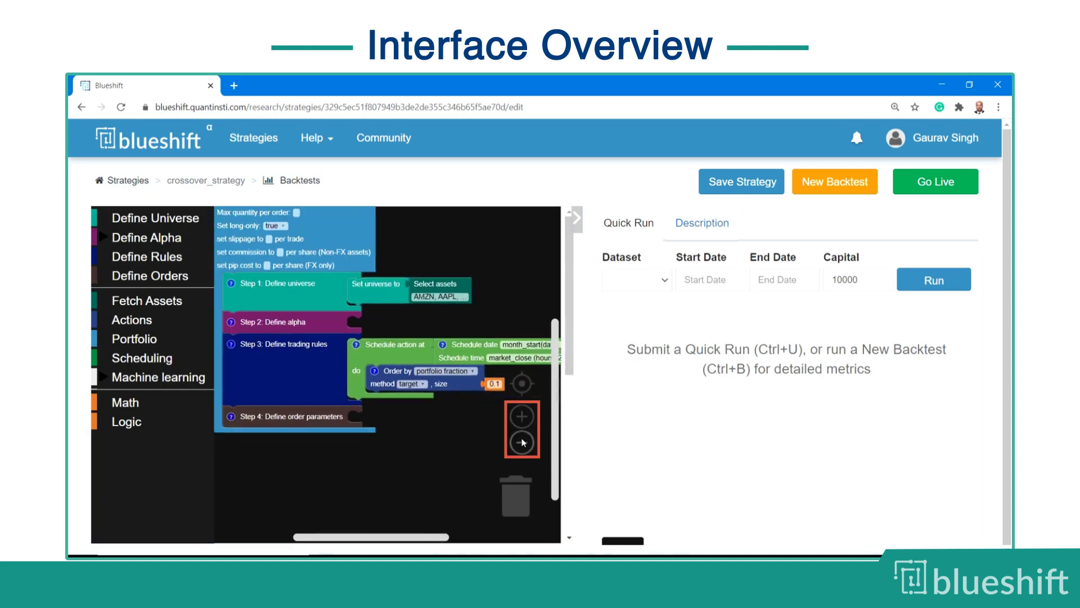
{"action": "left_click", "coordinate": [522, 442]}
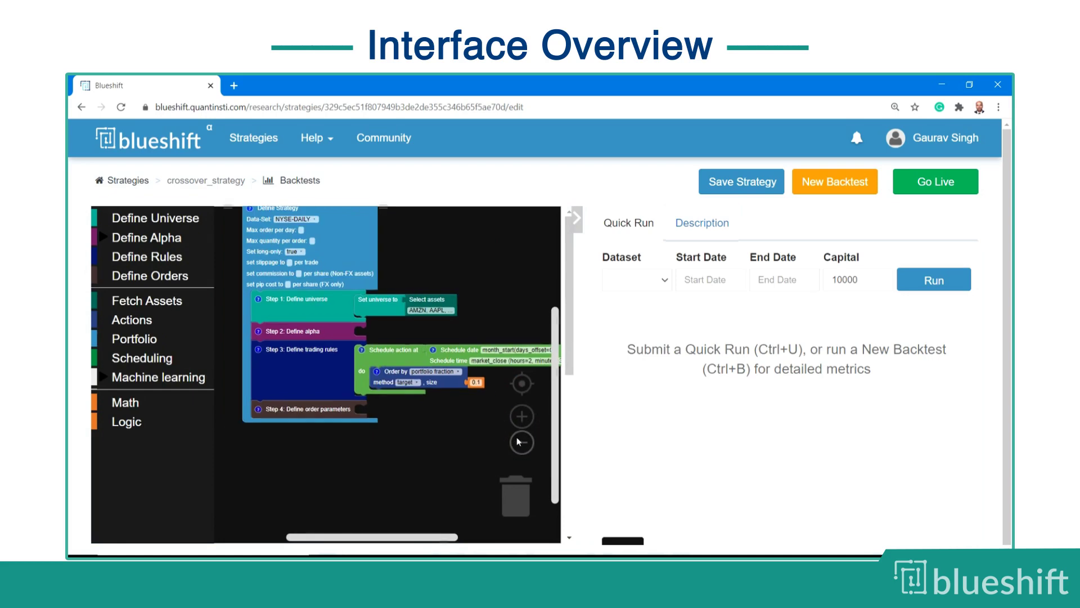
{"action": "left_click", "coordinate": [579, 220]}
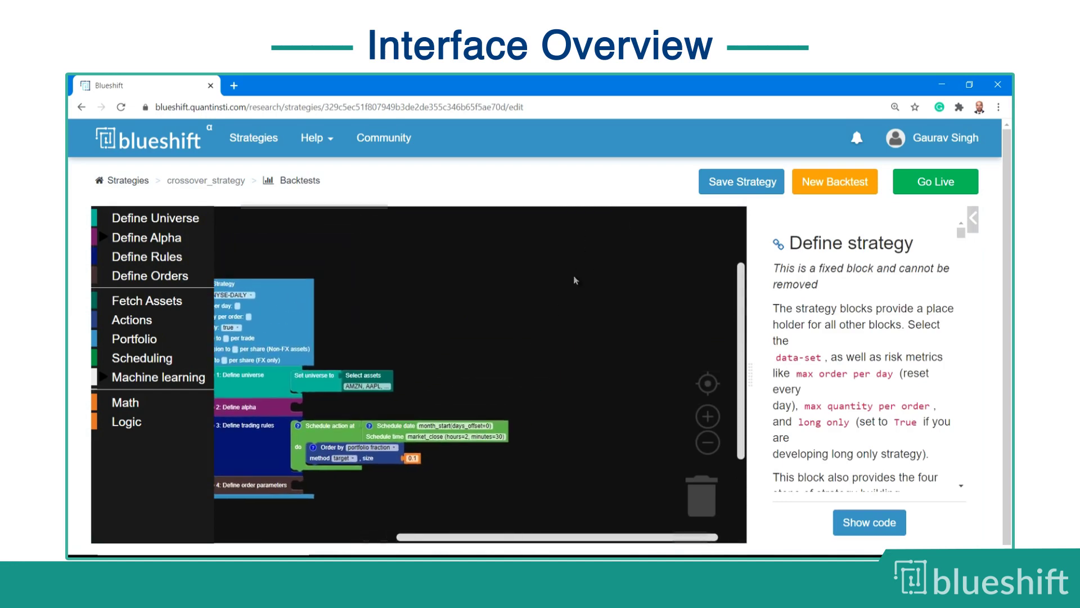
{"action": "left_click_drag", "start_coordinate": [579, 245], "coordinate": [453, 436]}
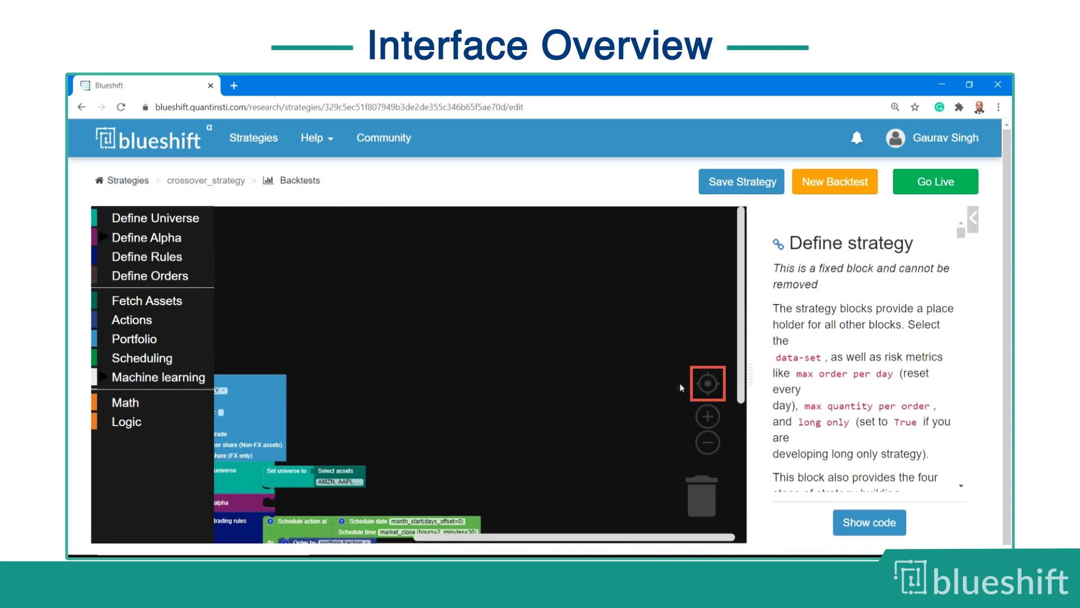
{"action": "left_click", "coordinate": [705, 383]}
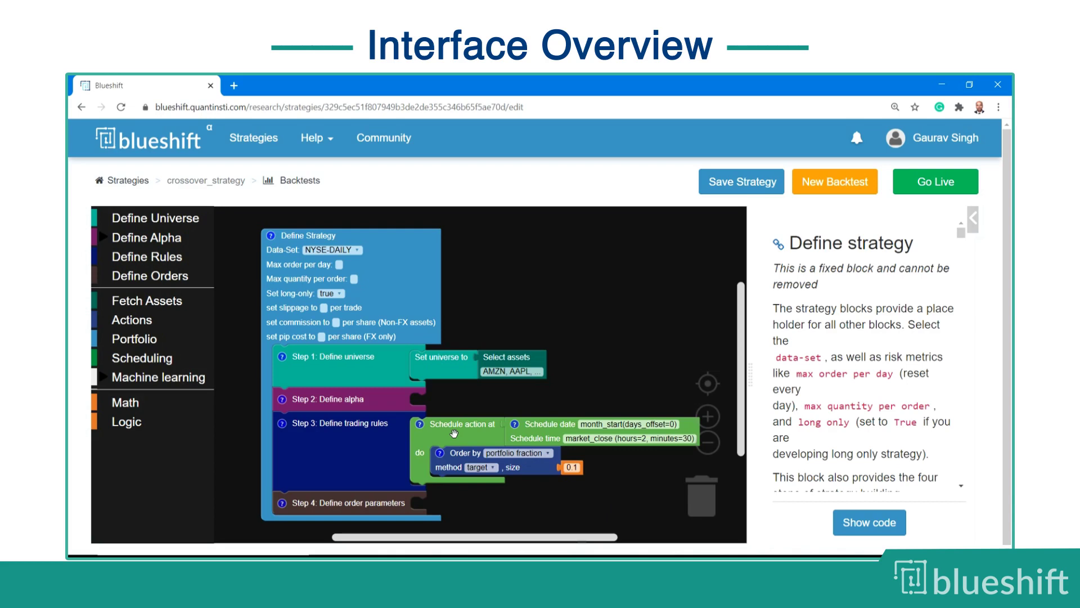
Drag the Schedule action and Set universe/Select assets blocks into the trash can
{"action": "left_click_drag", "start_coordinate": [454, 433], "coordinate": [697, 502]}
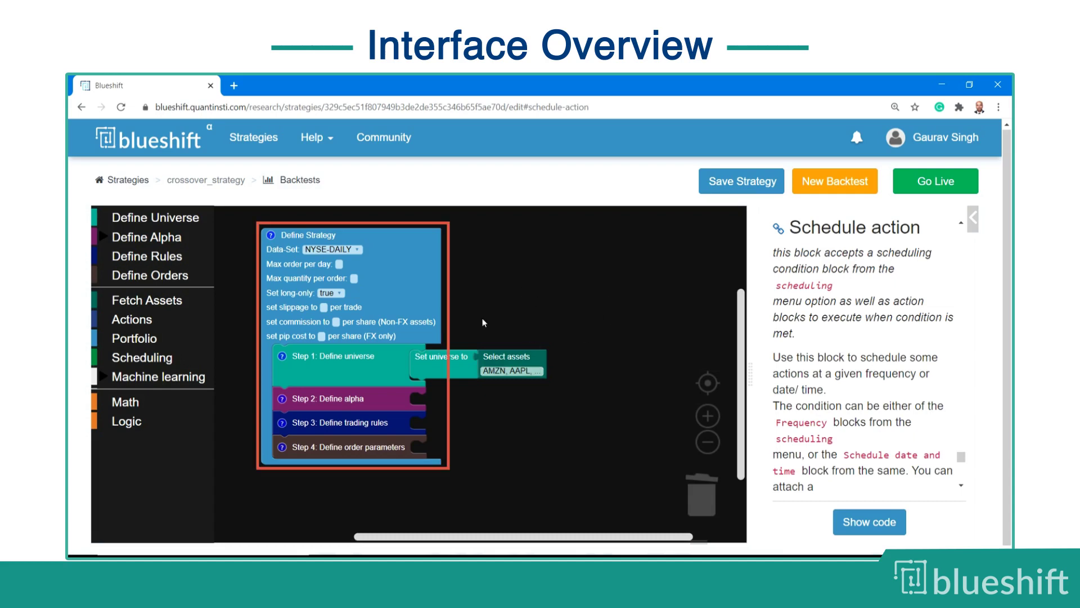
{"action": "left_click", "coordinate": [452, 363]}
{"action": "left_click_drag", "start_coordinate": [452, 362], "coordinate": [696, 512]}
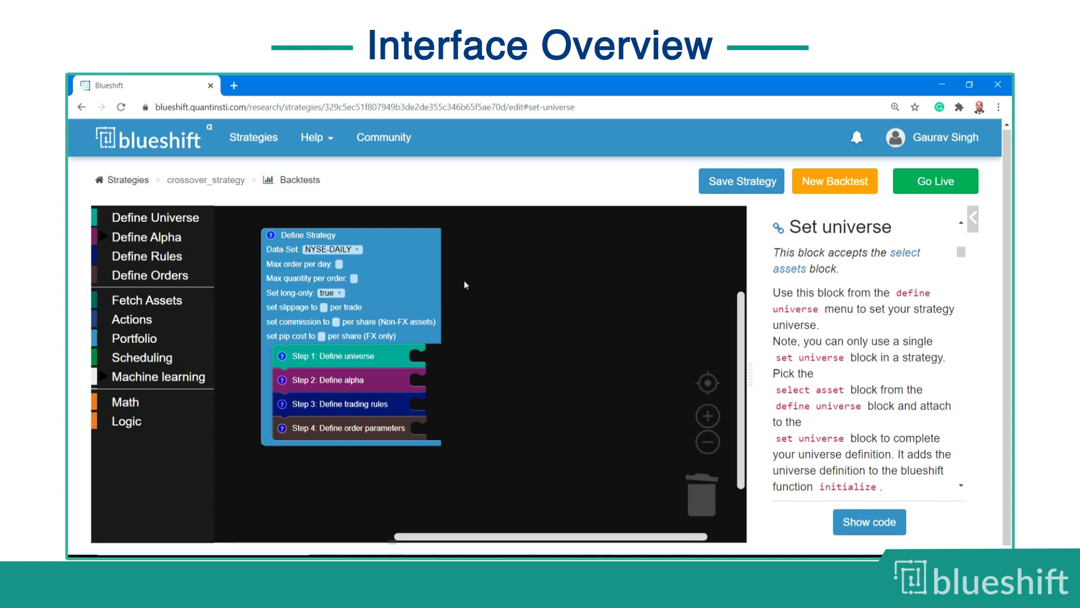
Select the Define Strategy block and open then close its ? comment bubble
{"action": "left_click", "coordinate": [378, 282]}
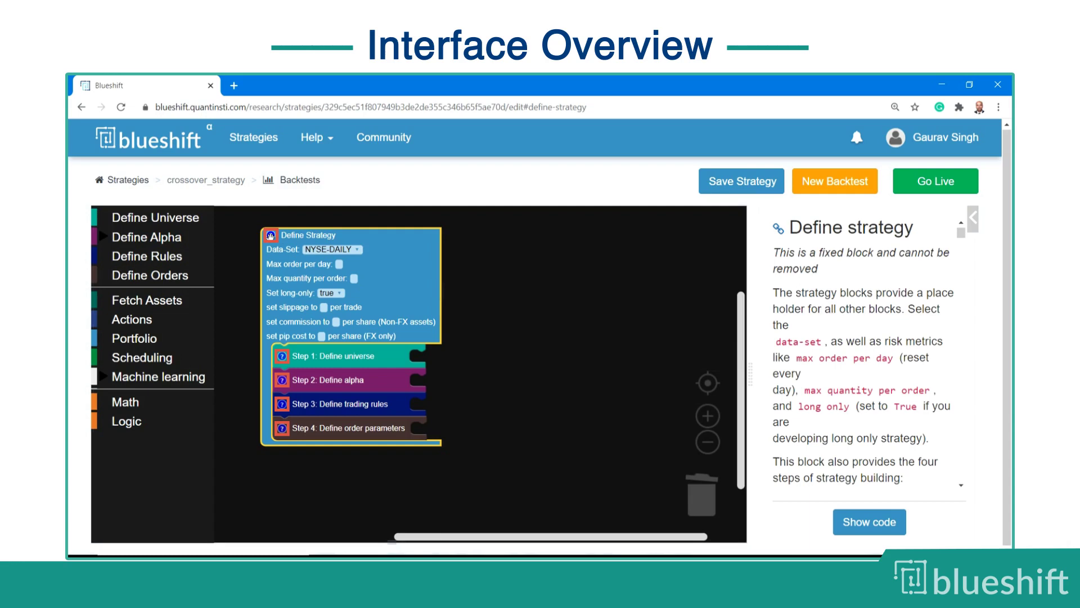
{"action": "left_click", "coordinate": [271, 235]}
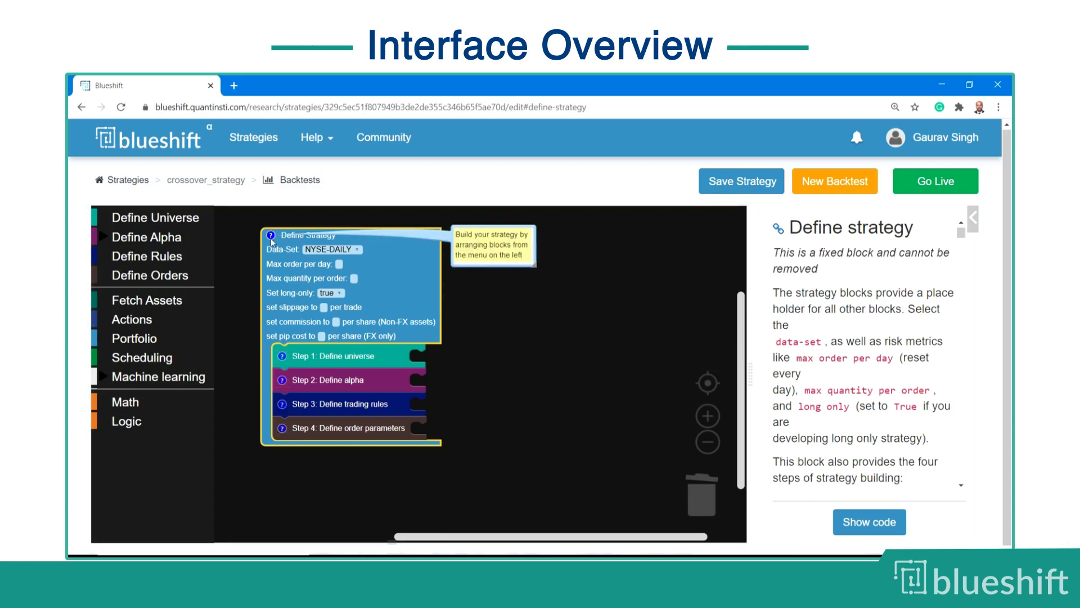
{"action": "left_click", "coordinate": [271, 237]}
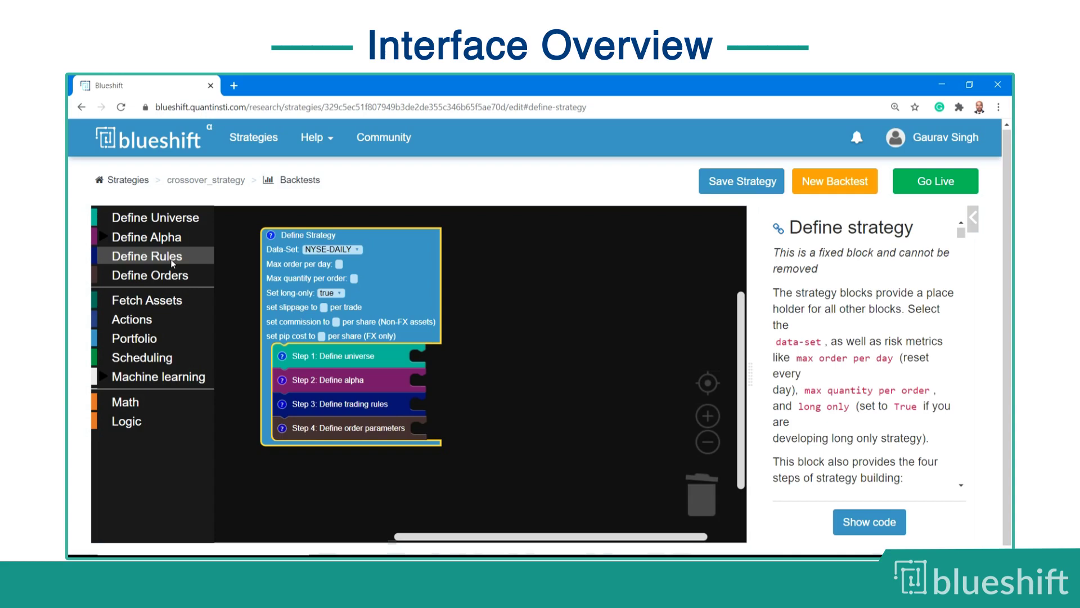
{"action": "left_click", "coordinate": [135, 402]}
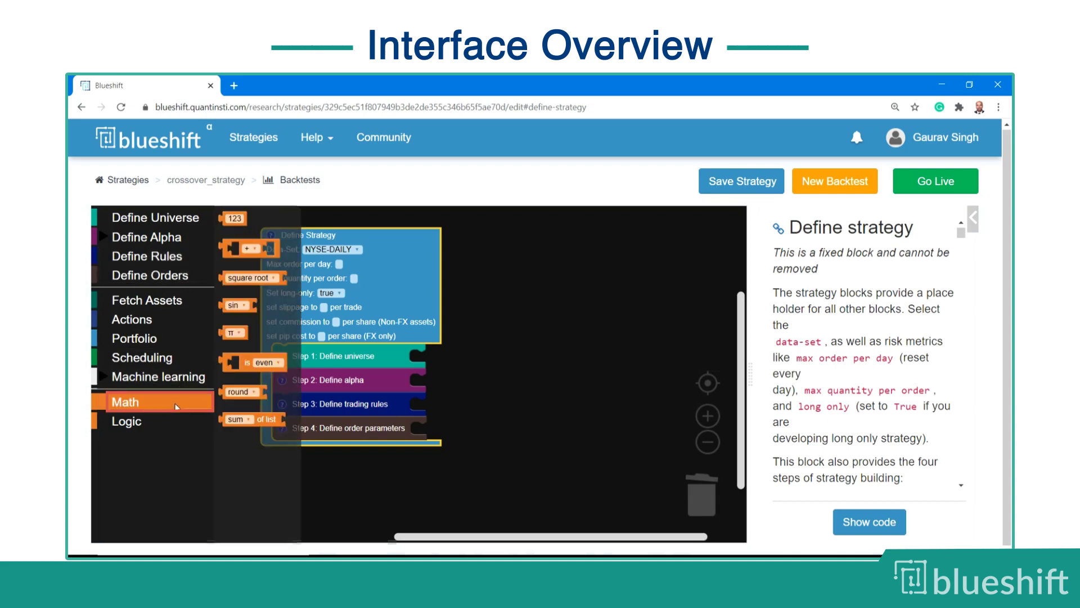
{"action": "left_click", "coordinate": [170, 428]}
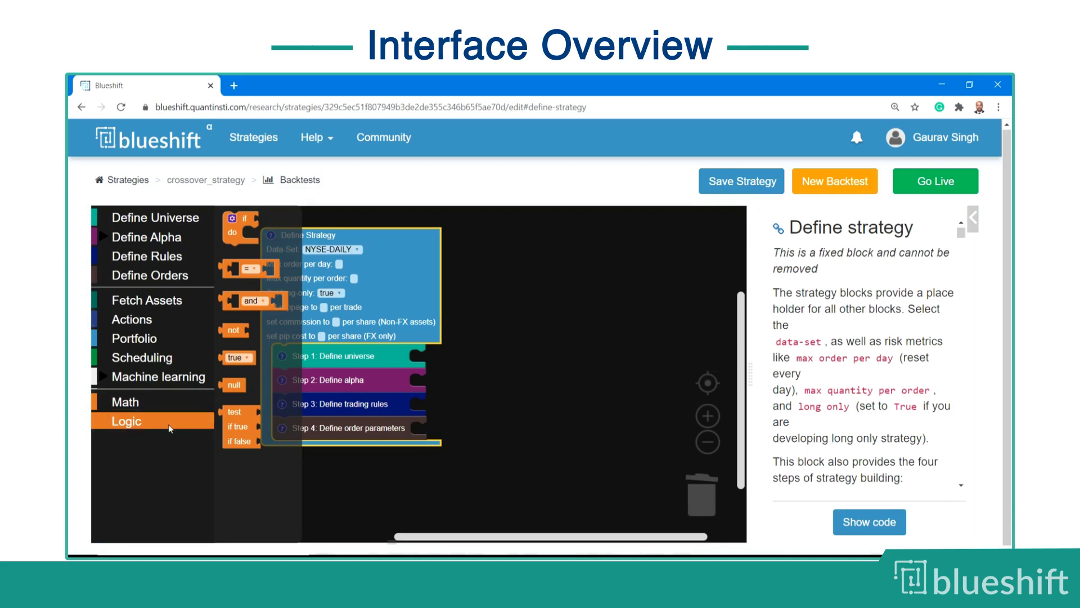
{"action": "left_click", "coordinate": [559, 402]}
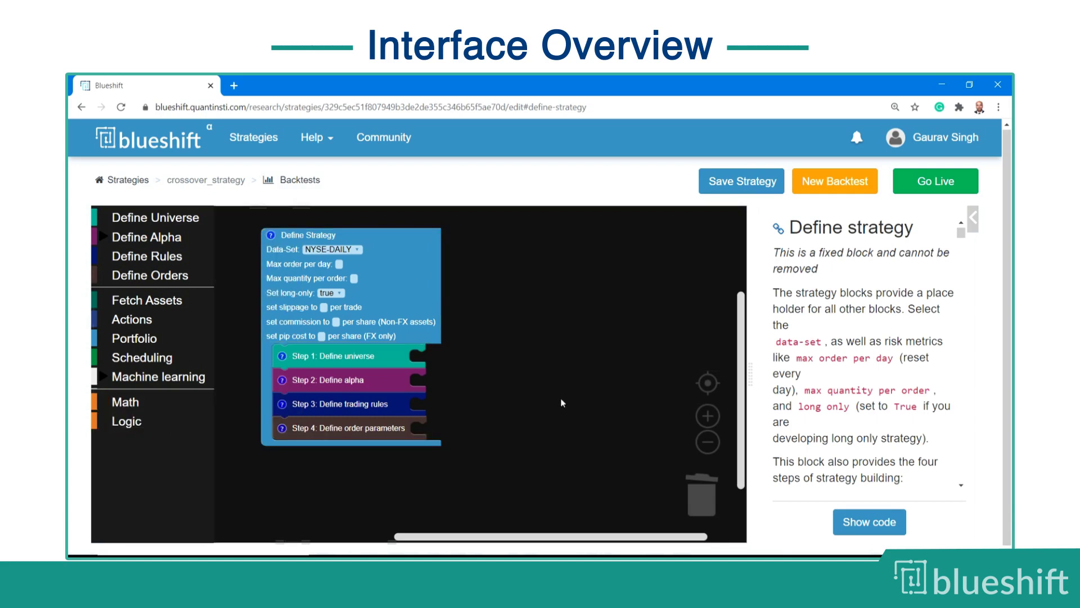